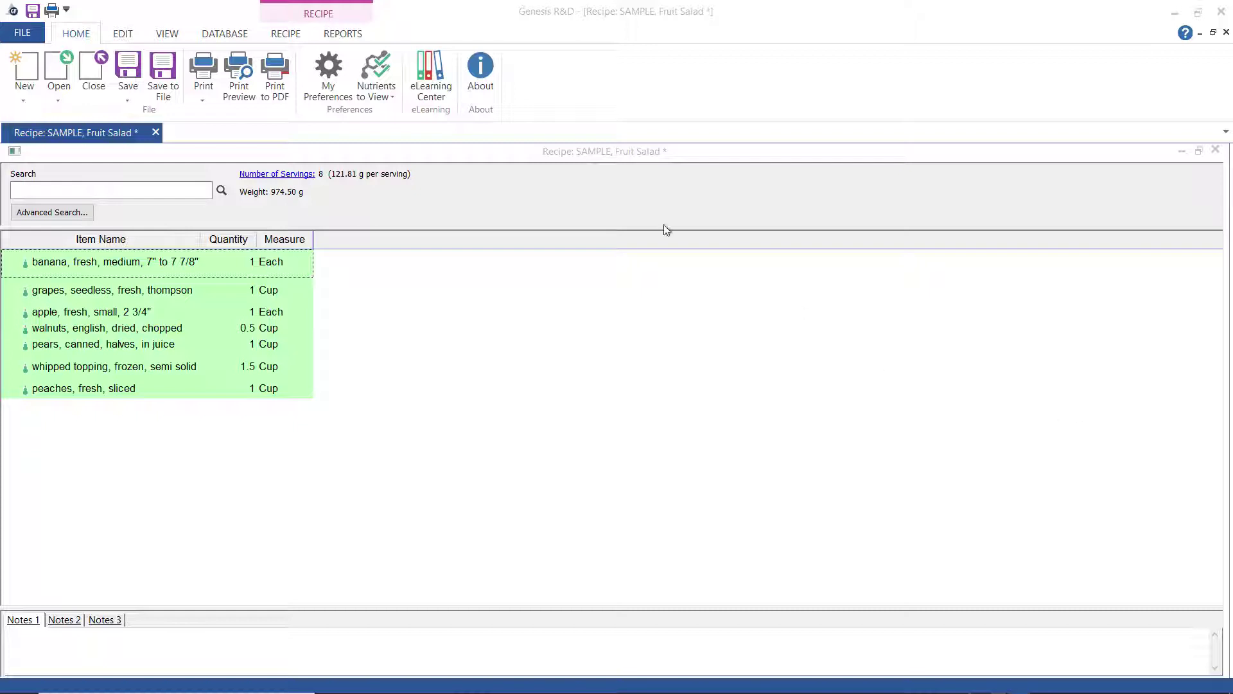
Step: Switch to the REPORTS ribbon for the SAMPLE, Fruit Salad recipe
click(353, 34)
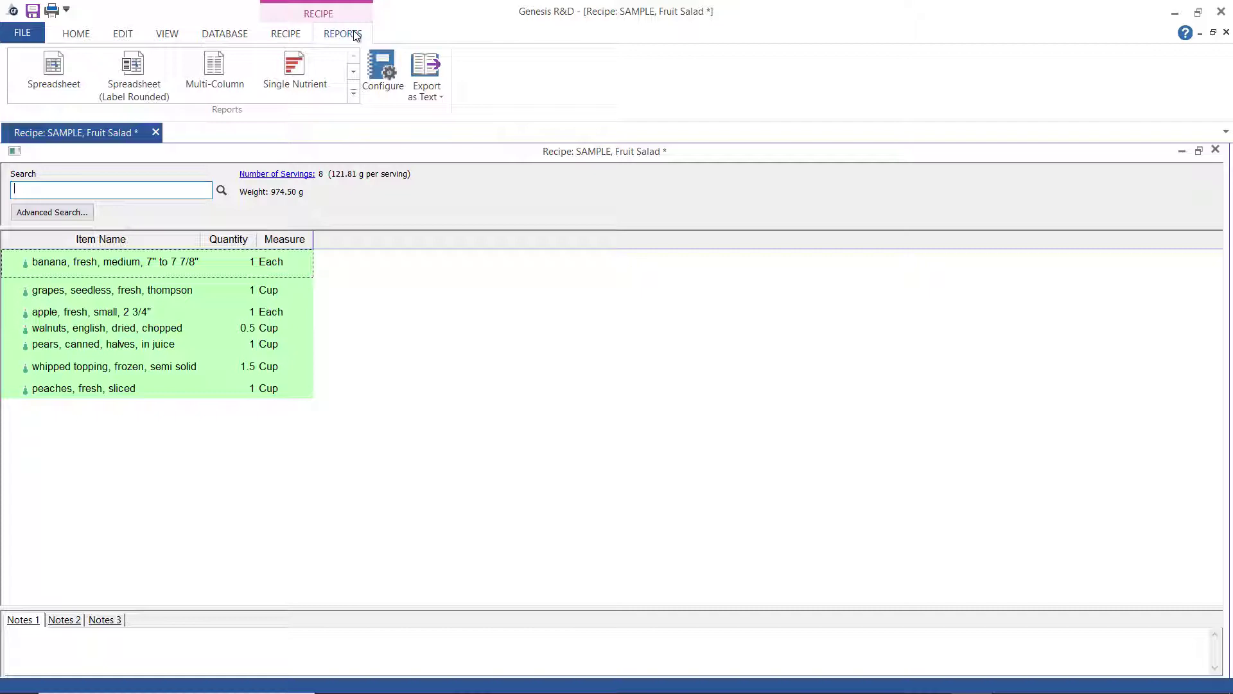
Step: Open the Fruit Salad Spreadsheet report showing 121.81 g and 144.83 kcal per serving
click(54, 72)
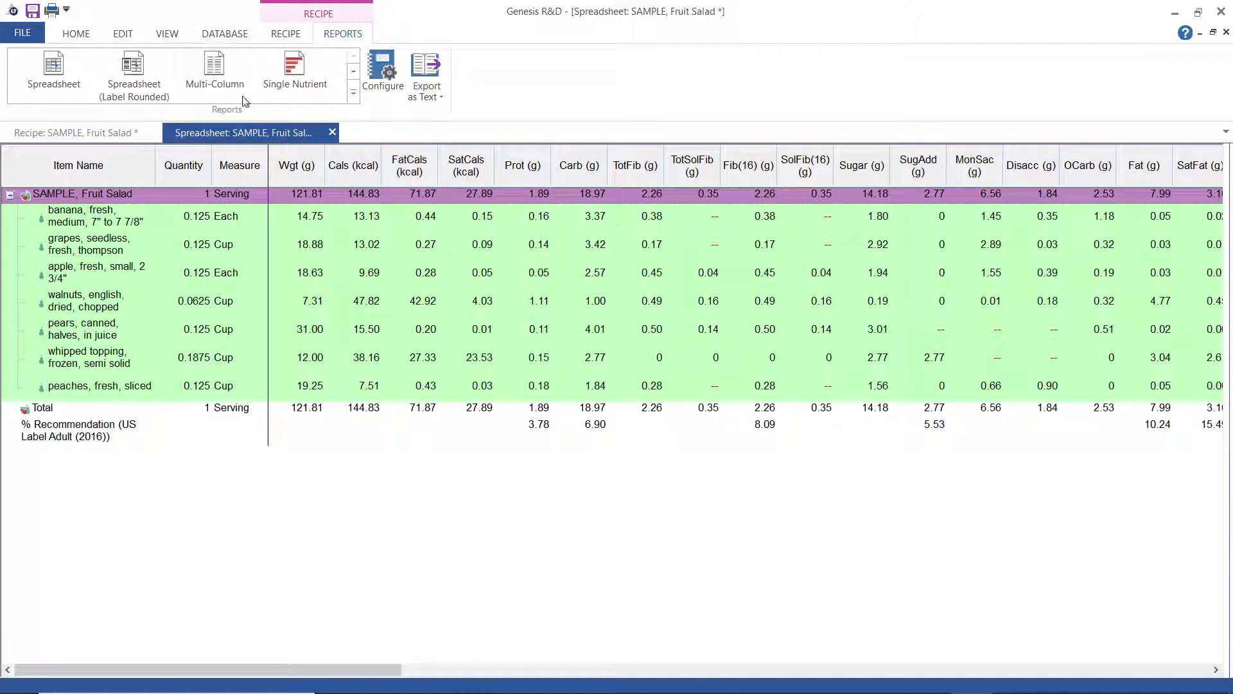
Step: Open Spreadsheet (Label Rounded) and turn on the % Daily Values columns
click(134, 76)
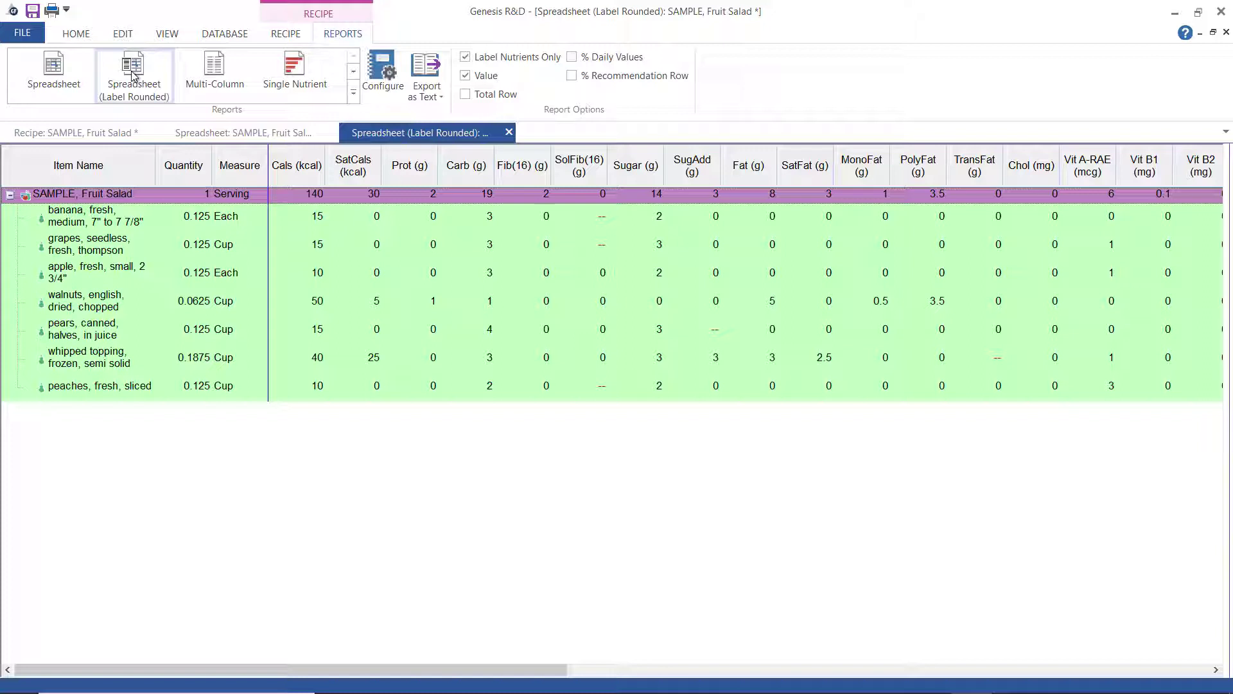
click(571, 58)
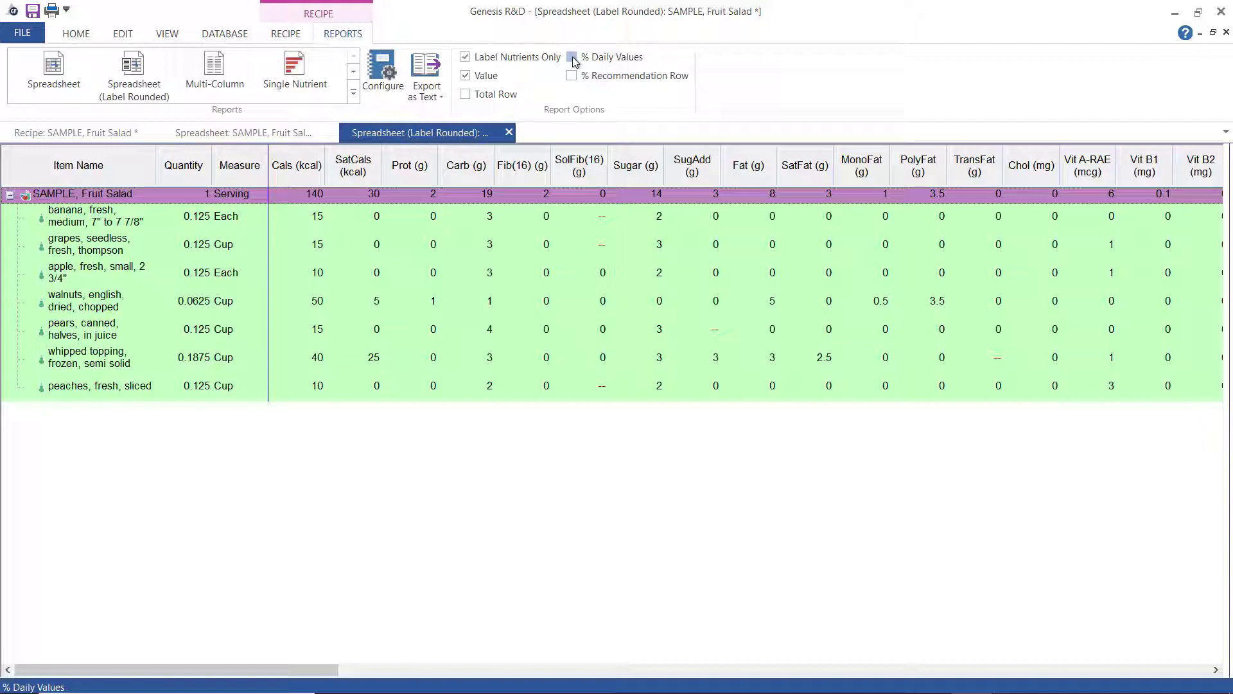
click(574, 60)
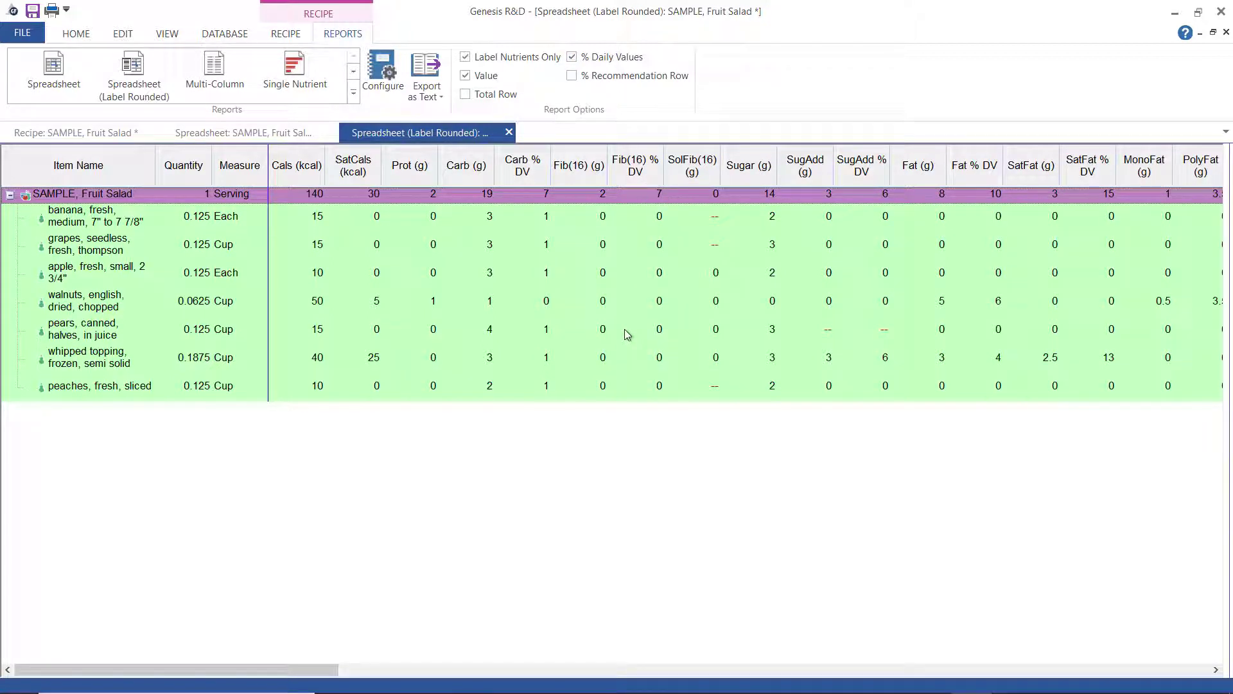
Step: Open the Multi-Column report and set Columns Count to 3
click(225, 83)
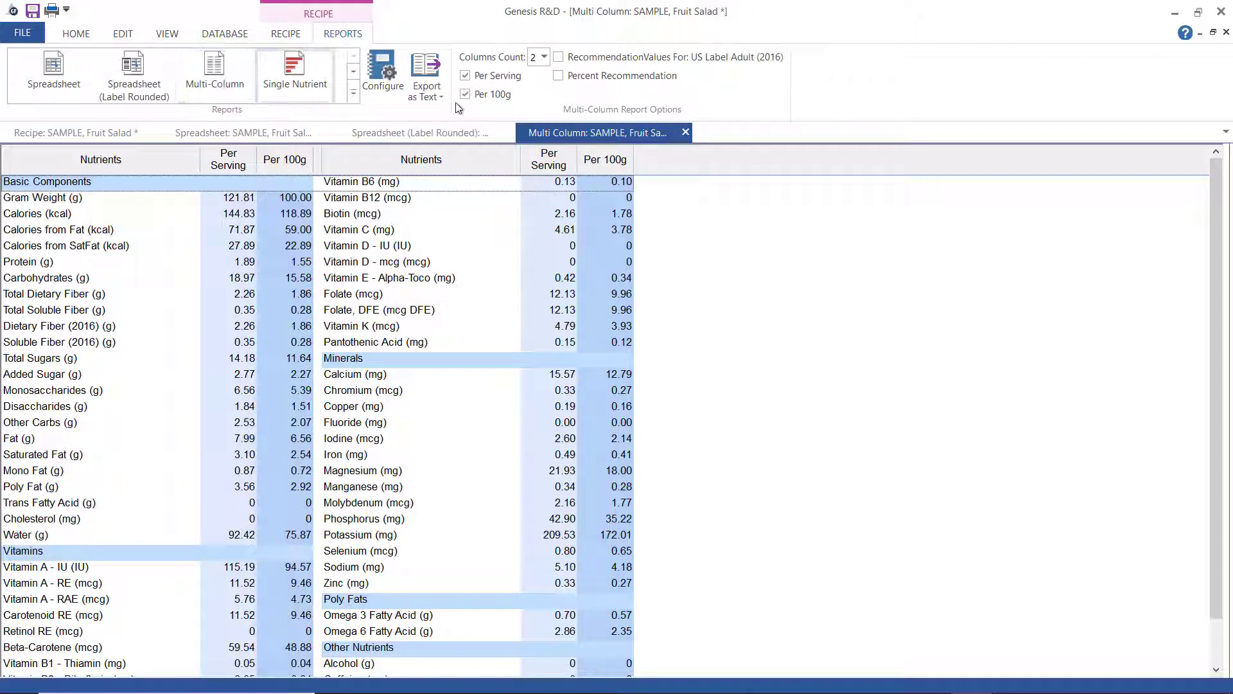
click(542, 60)
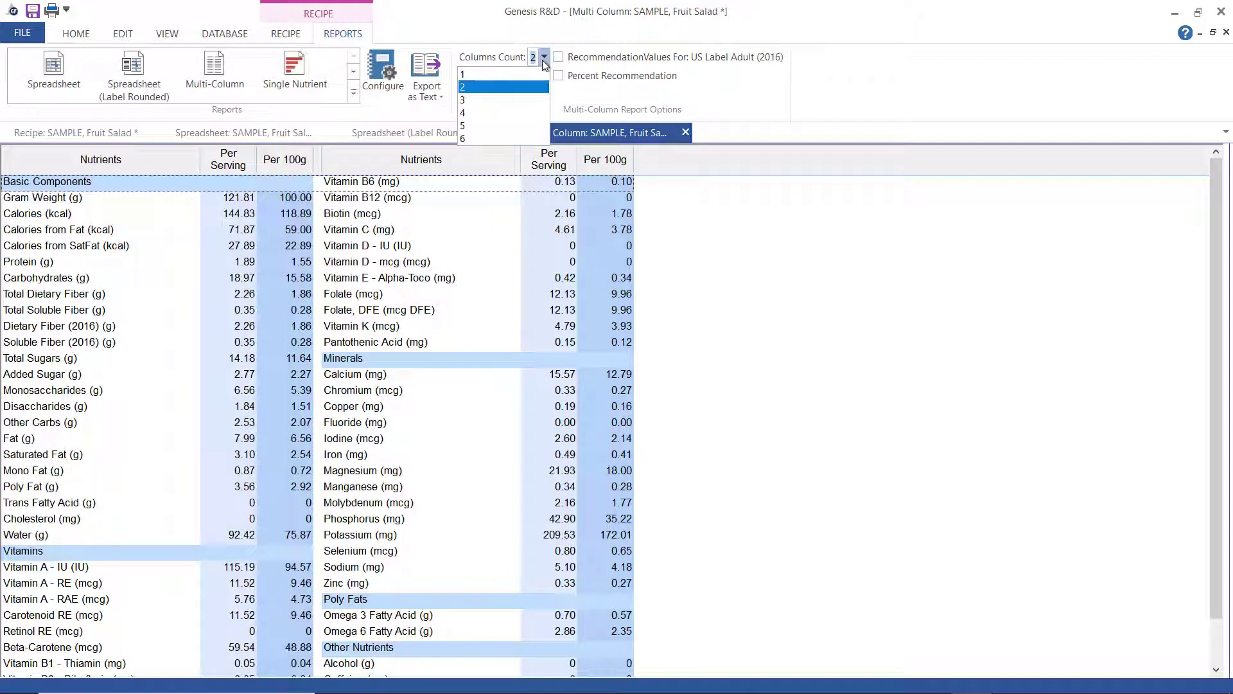
click(514, 99)
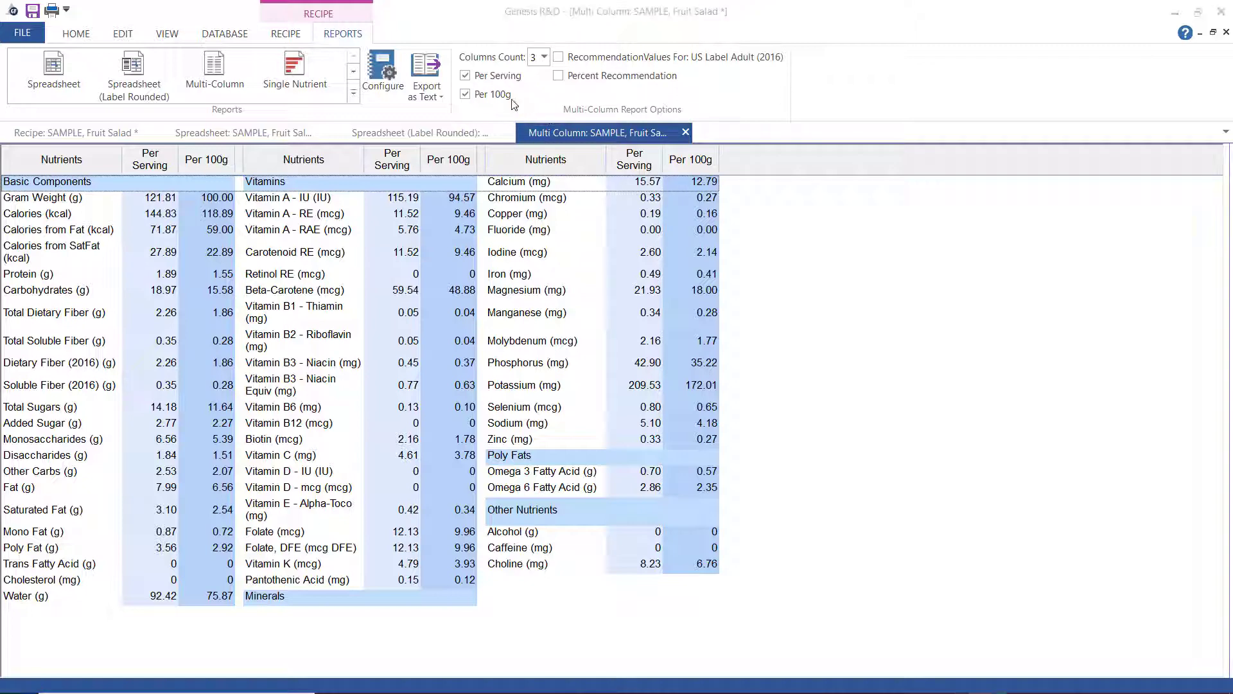
Step: Open the Single Nutrient report and switch its nutrient to Carbohydrates (18.97 g total)
click(296, 76)
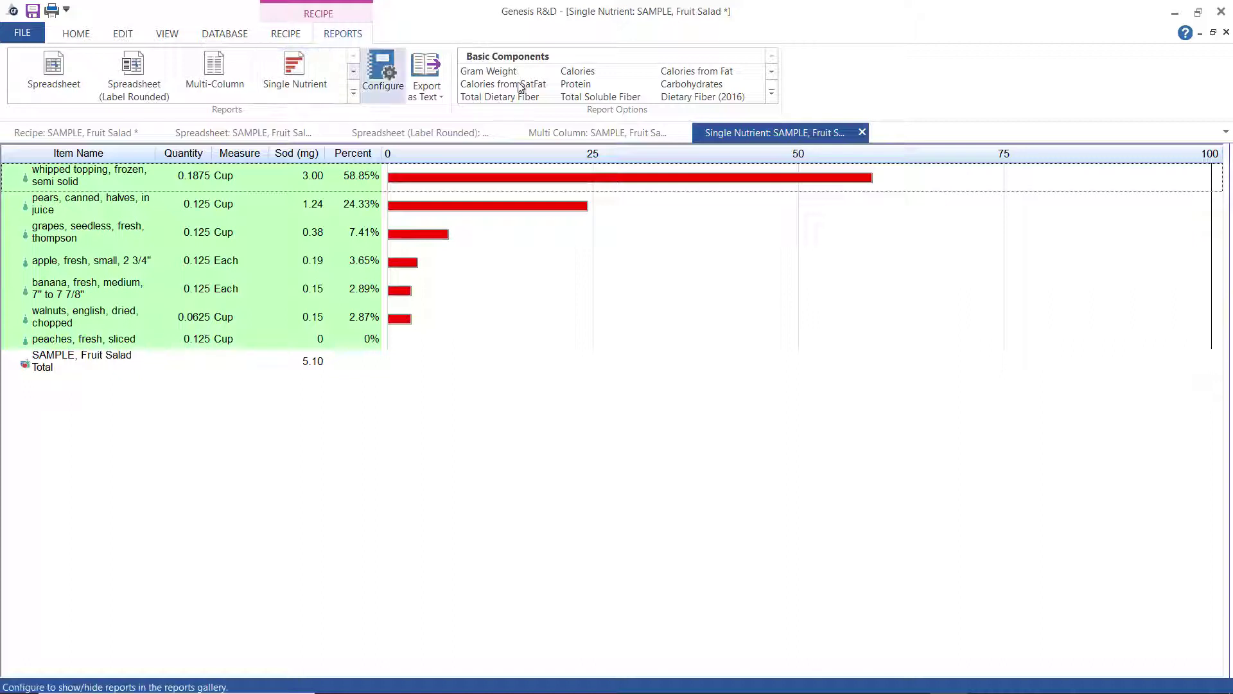
click(571, 85)
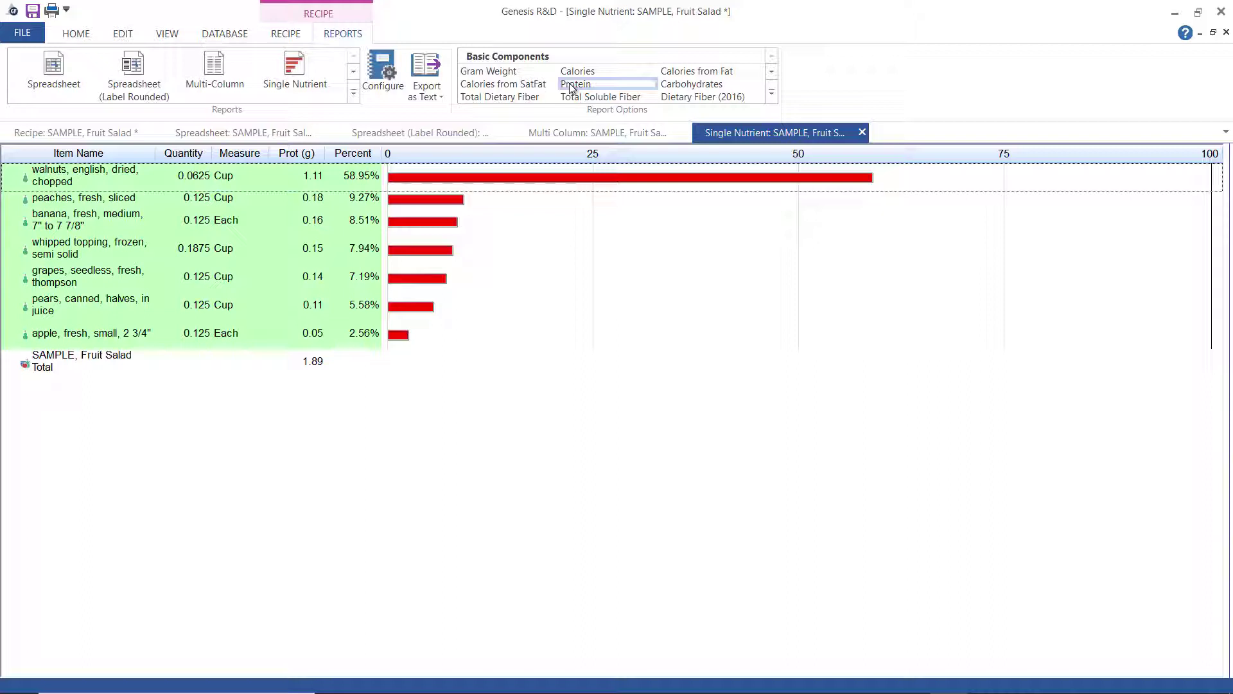
click(672, 86)
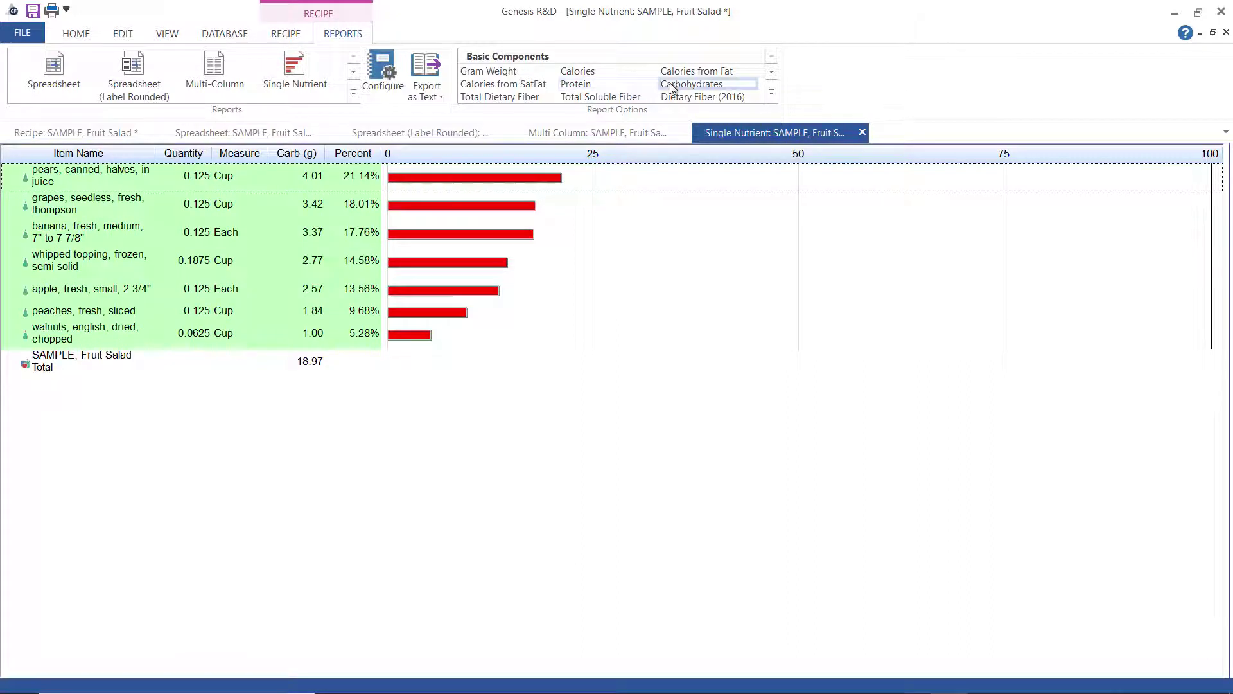
Step: Open the RDA/AI Bar Graph with Recommendation and Percent Recommendation columns enabled
click(354, 96)
click(354, 100)
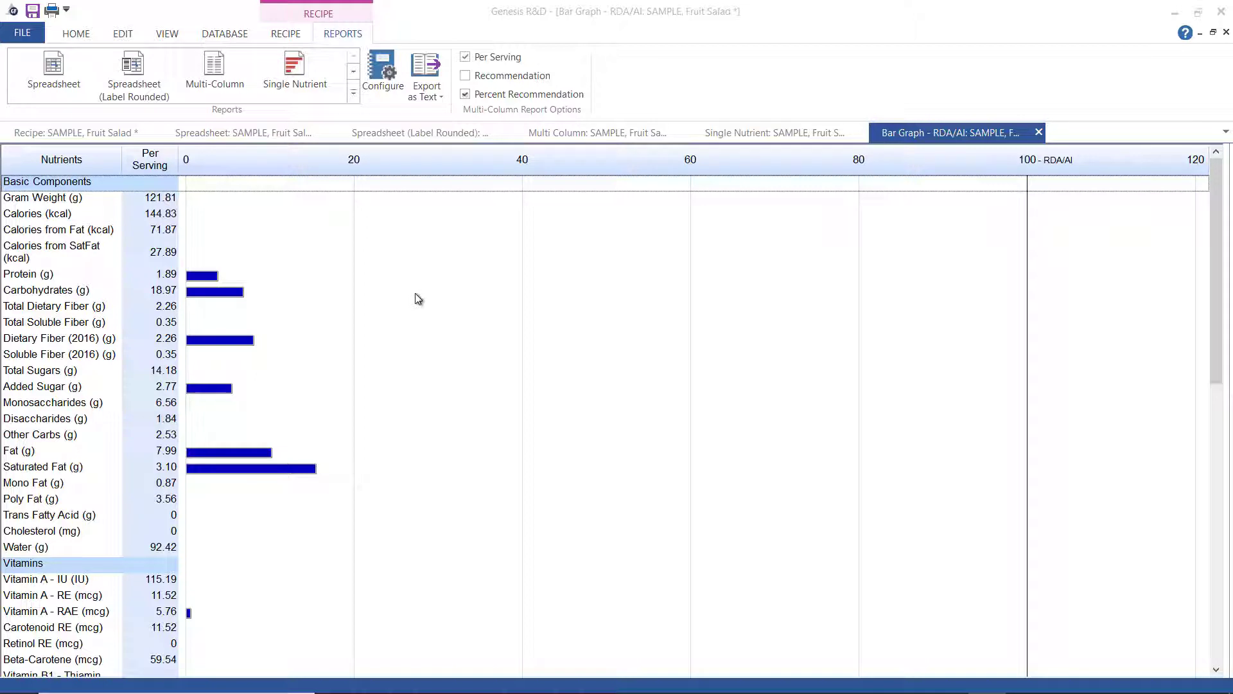
click(466, 94)
click(465, 76)
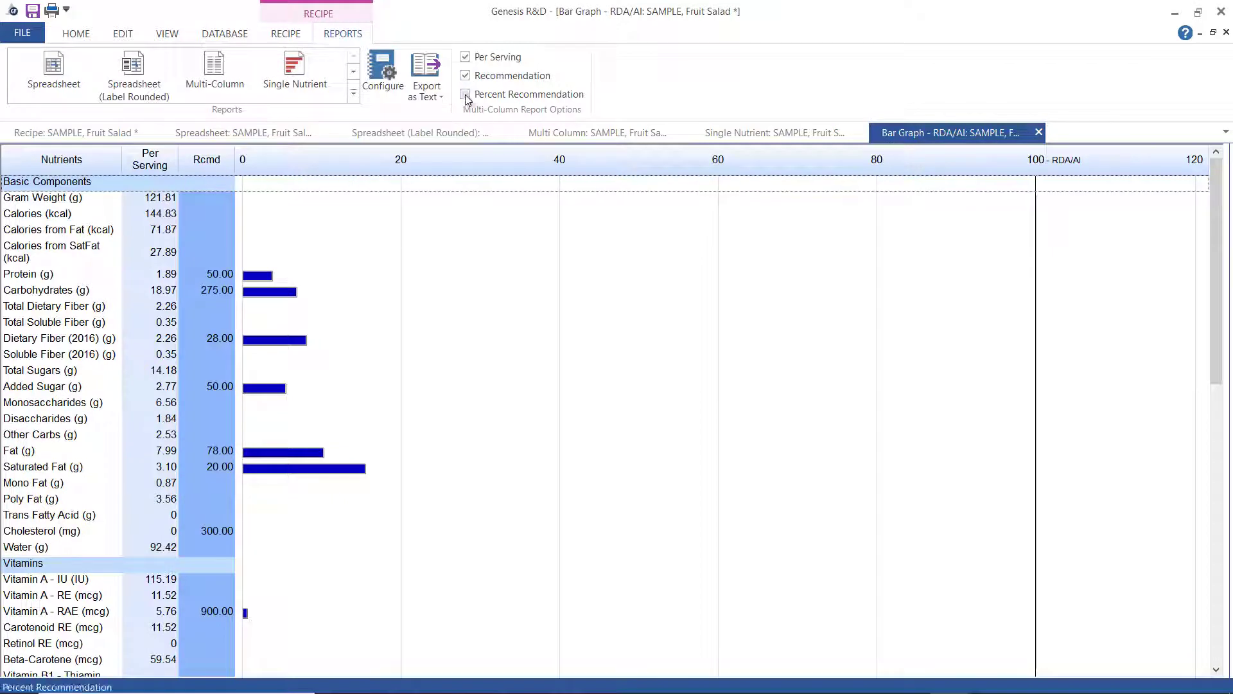
click(466, 94)
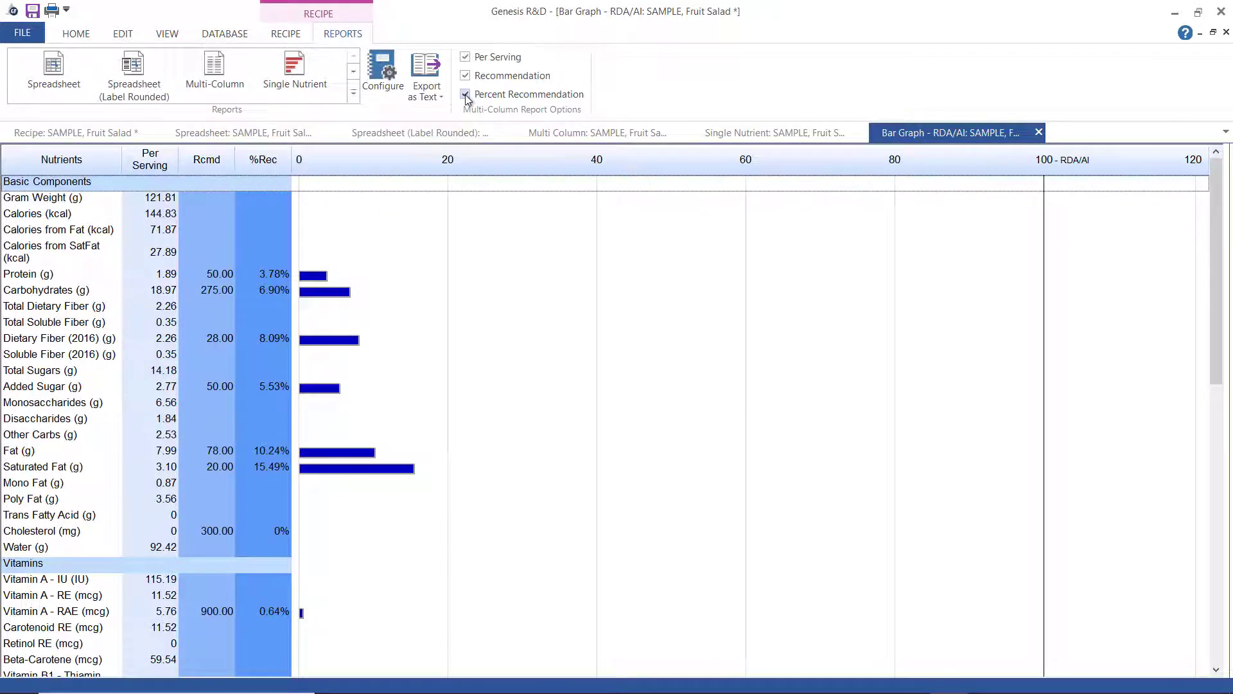
Step: Open the Calories and Fats Pie Chart report, showing Fat at 46.3% of calories
click(354, 95)
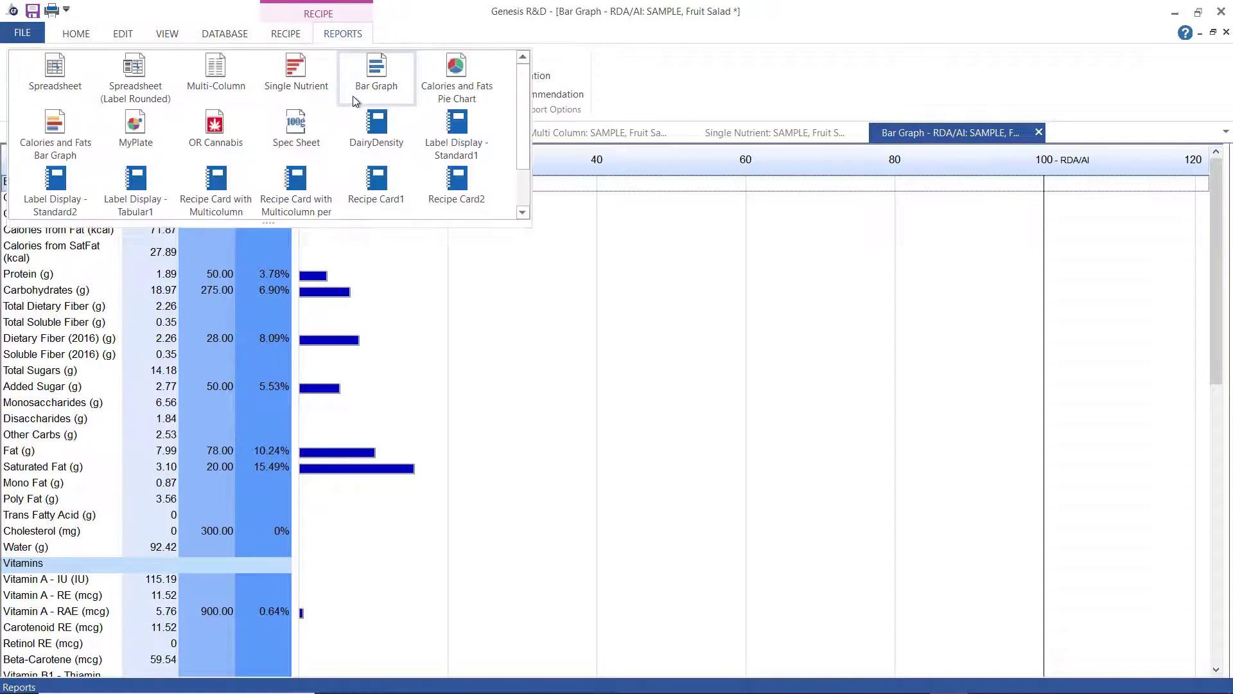
click(458, 78)
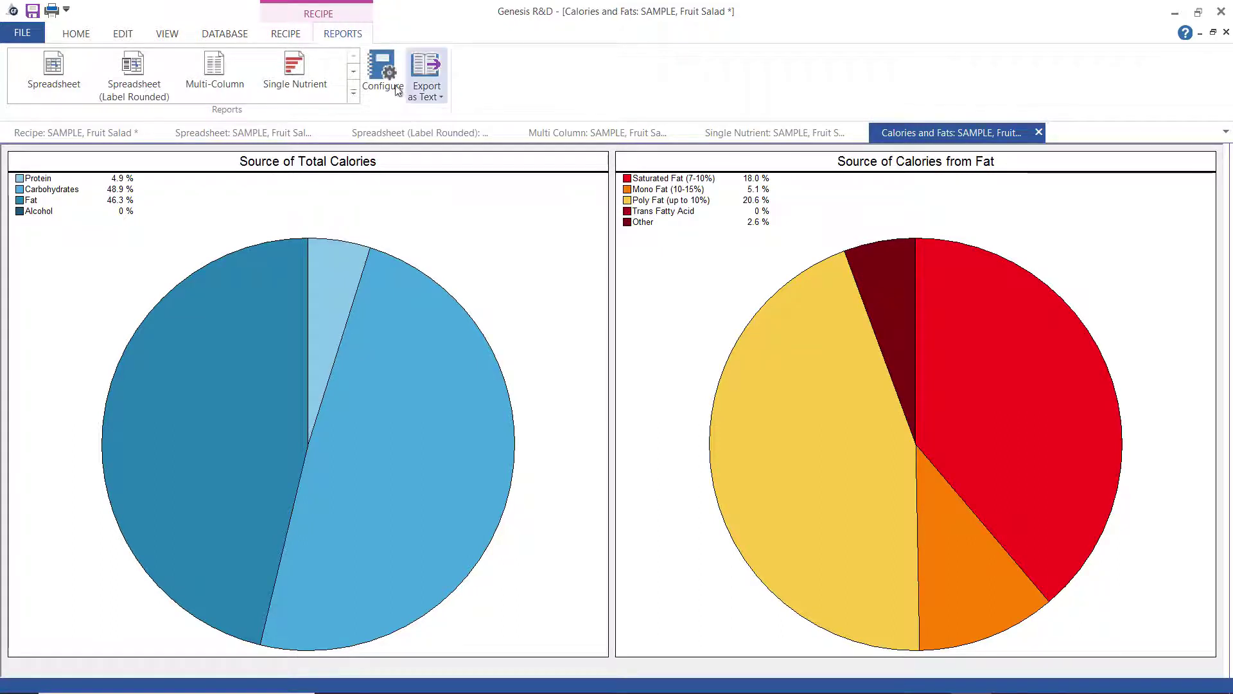
click(353, 93)
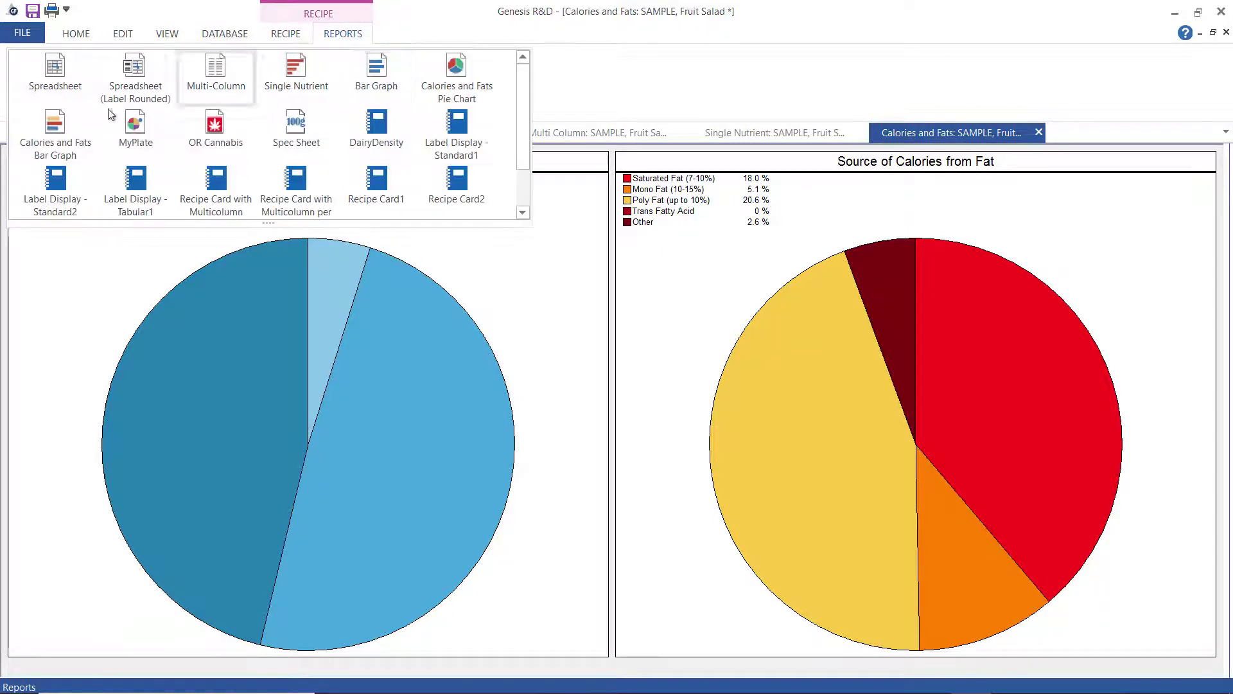
Step: Open the Calories and Fats Bar Graph, then the MyPlate report (Fruit Intake 32%)
click(60, 125)
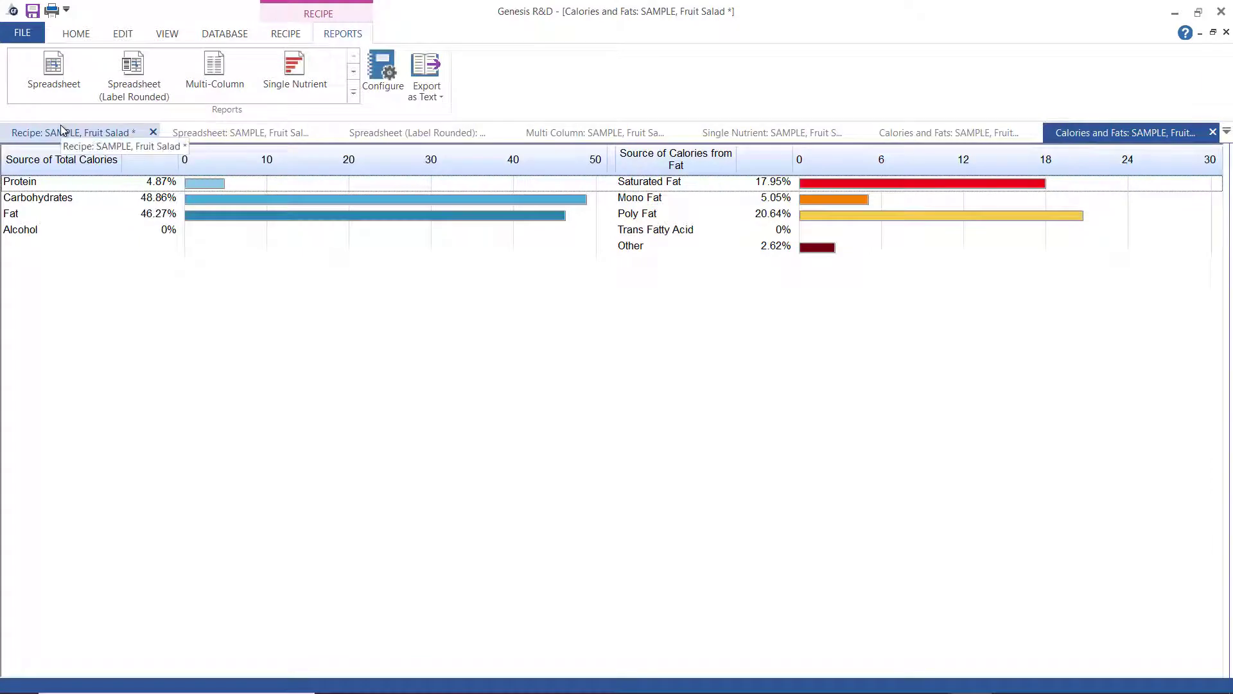
click(353, 93)
click(135, 129)
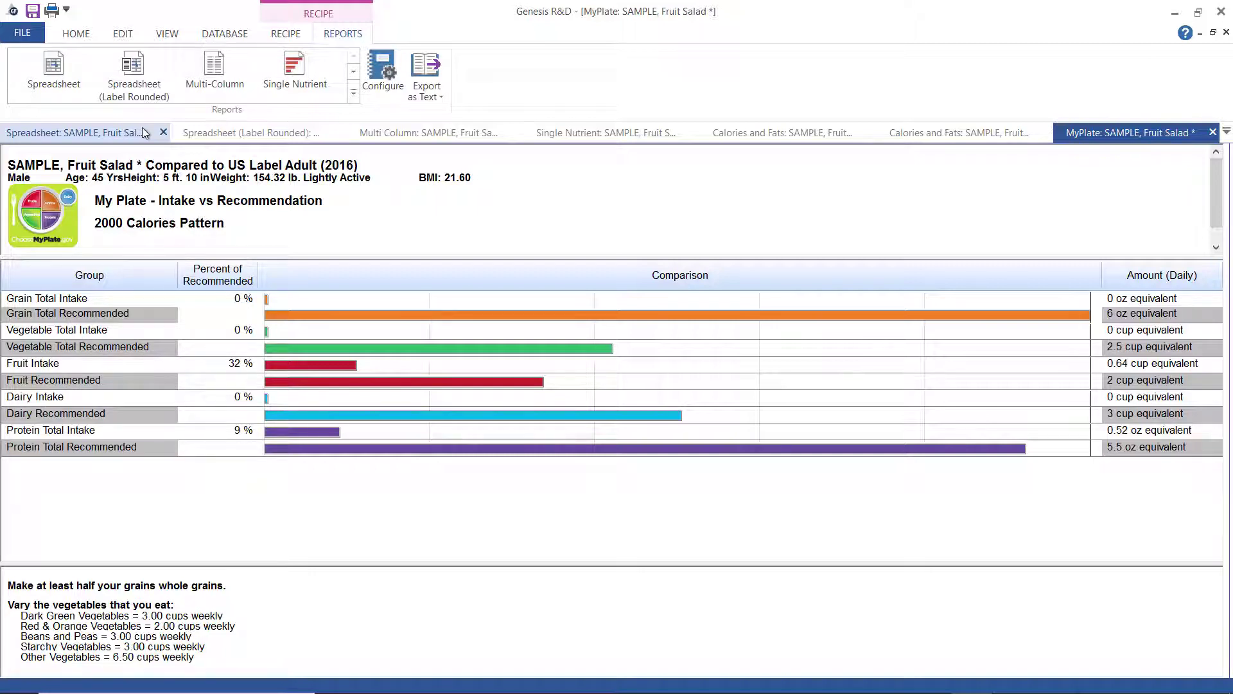
click(353, 93)
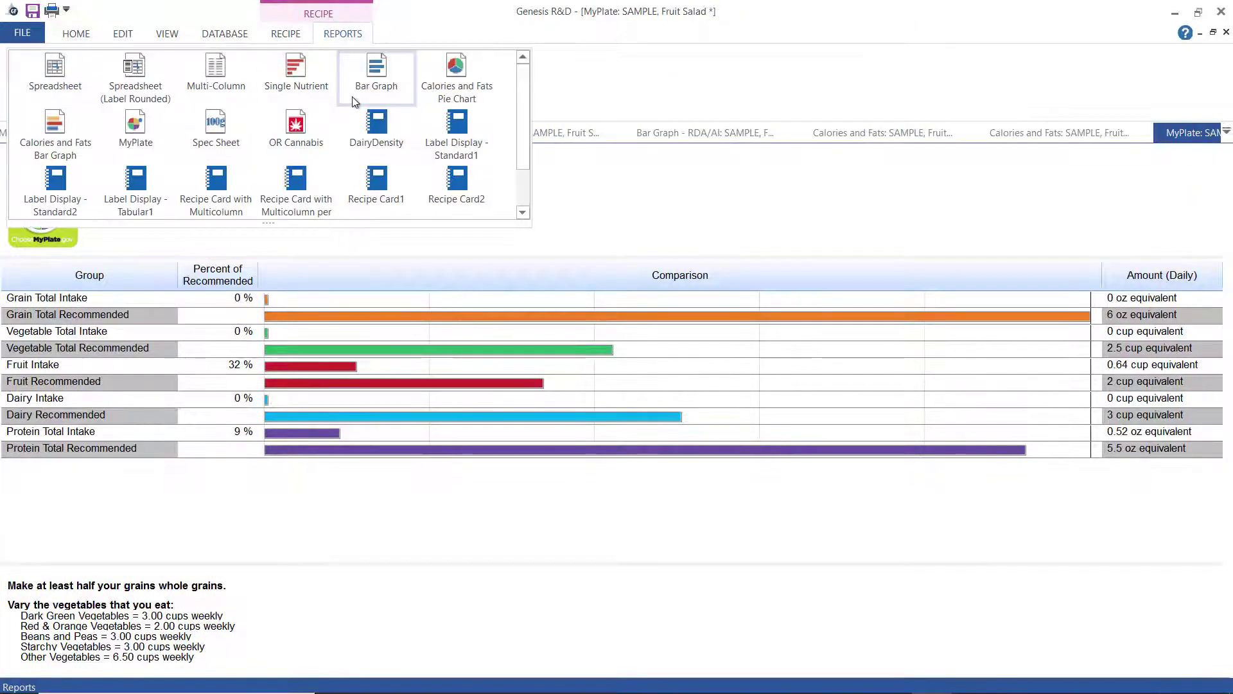
Step: Open the Spec Sheet report and inspect the Signature field's options
click(217, 133)
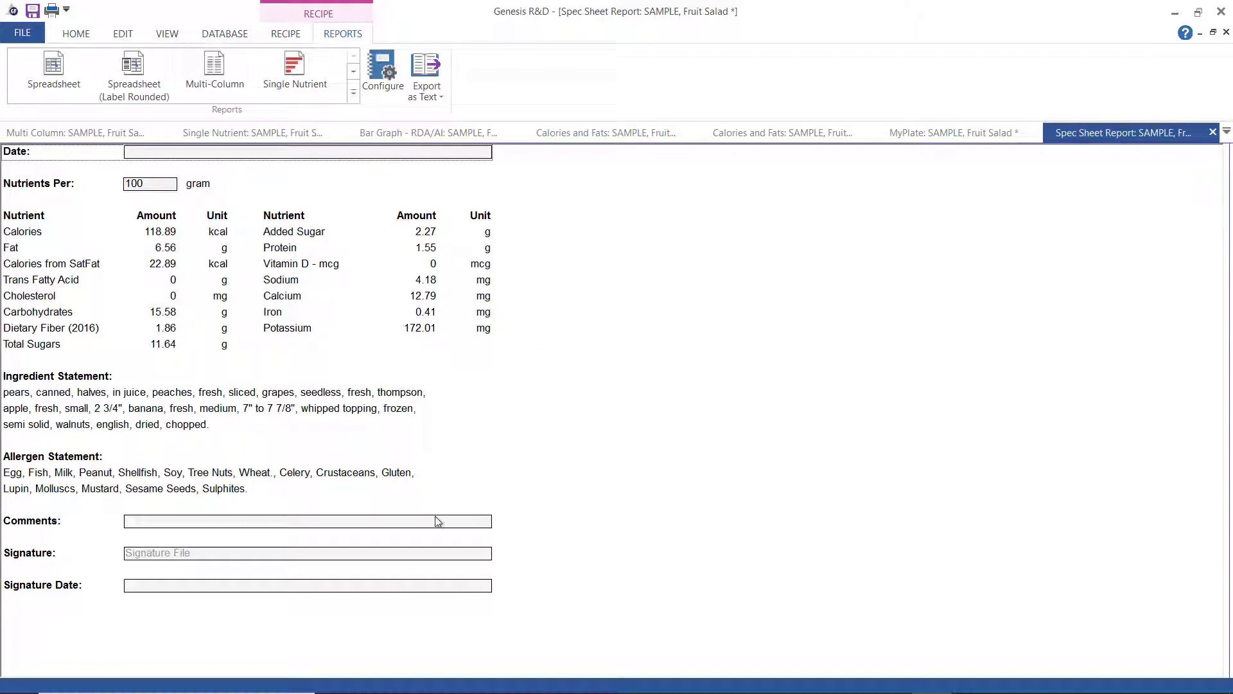
right_click(390, 554)
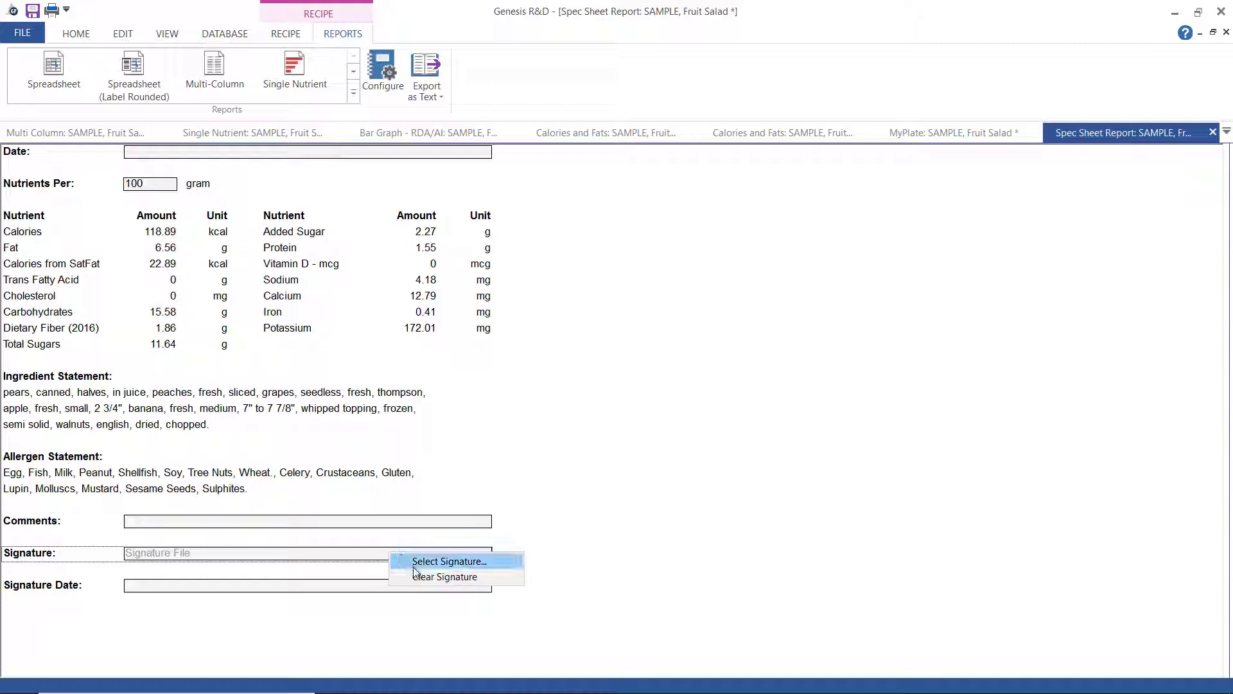
click(414, 572)
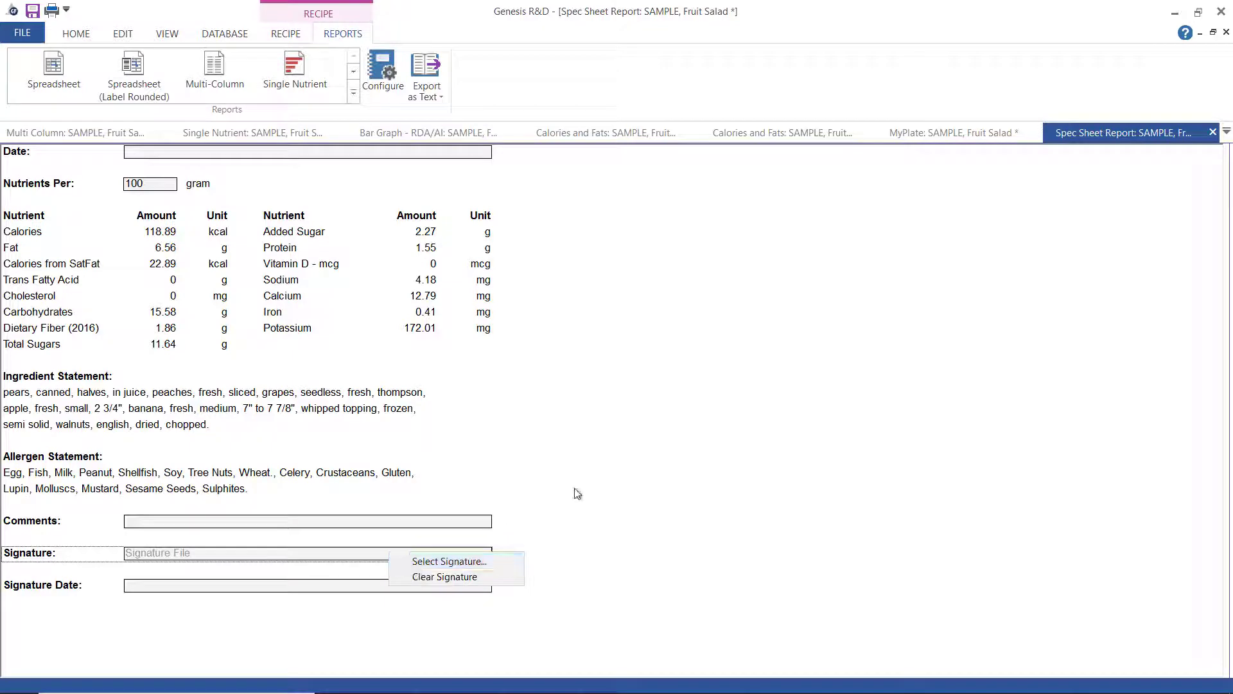
Step: Change Nutrients Per from 100 to 150 grams, giving 178.34 kcal
click(150, 183)
drag(150, 183, 112, 182)
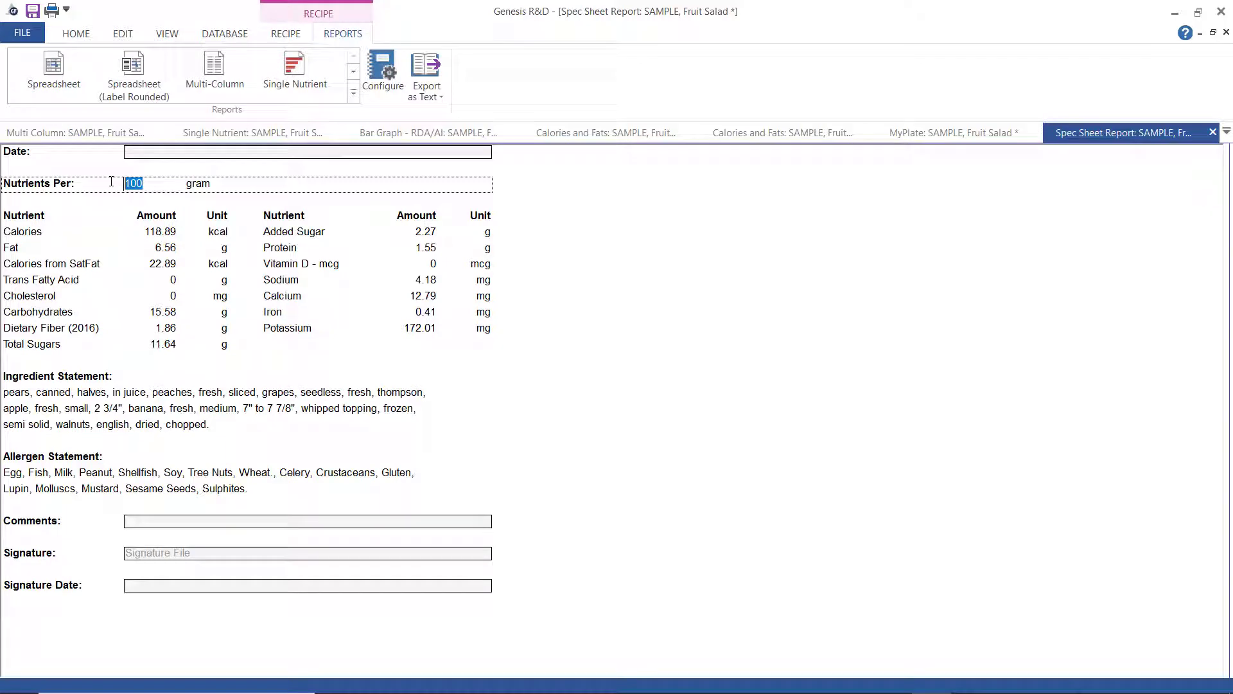
text(150)
key(Return)
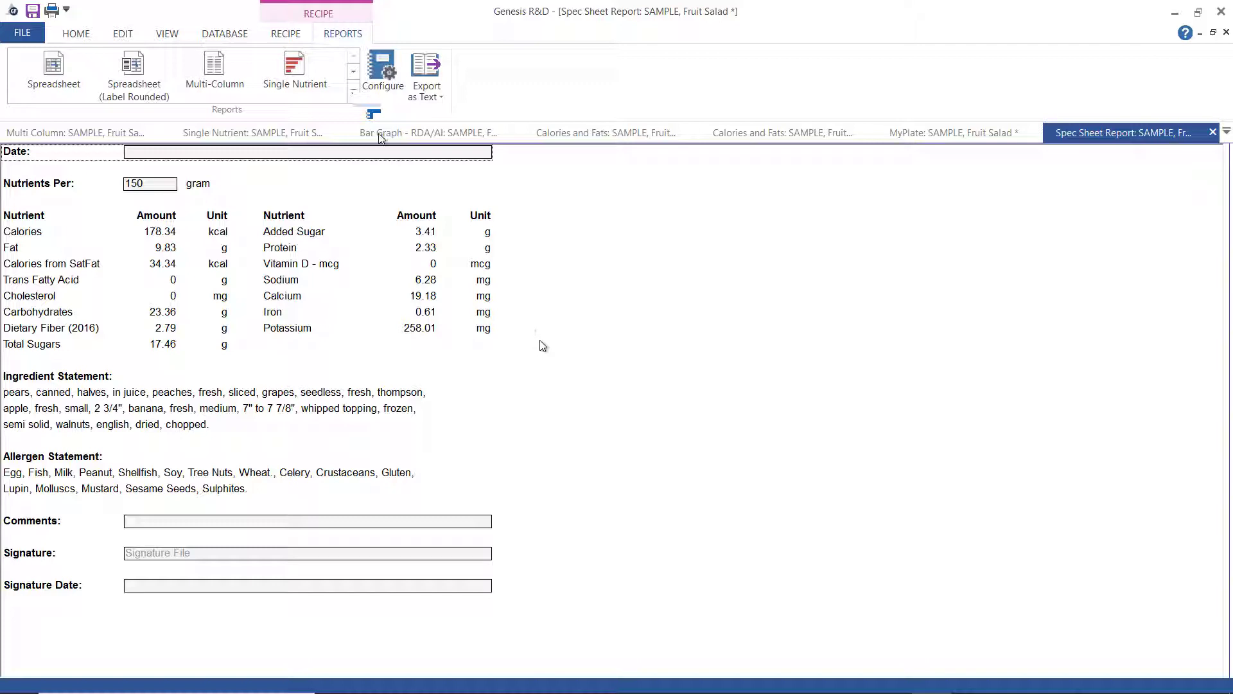
Step: Open the DairyDensity report: 8.86 pounds per gallon, 251.29 grams per cup
click(353, 92)
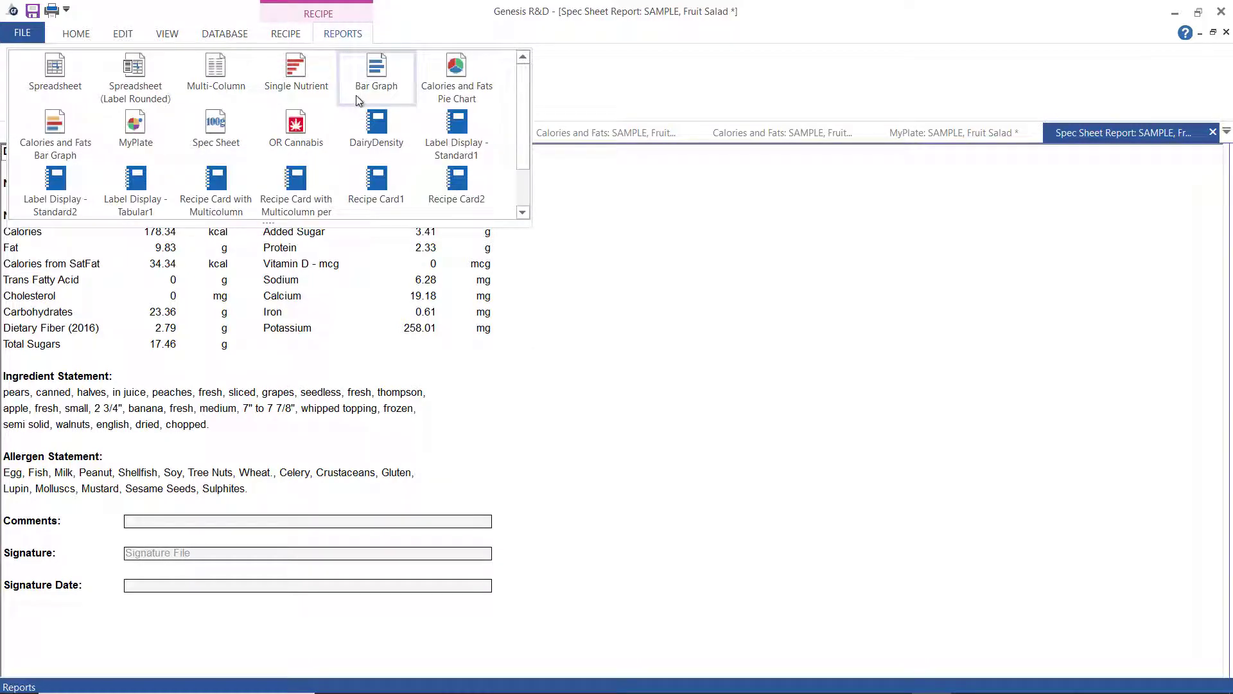
click(379, 126)
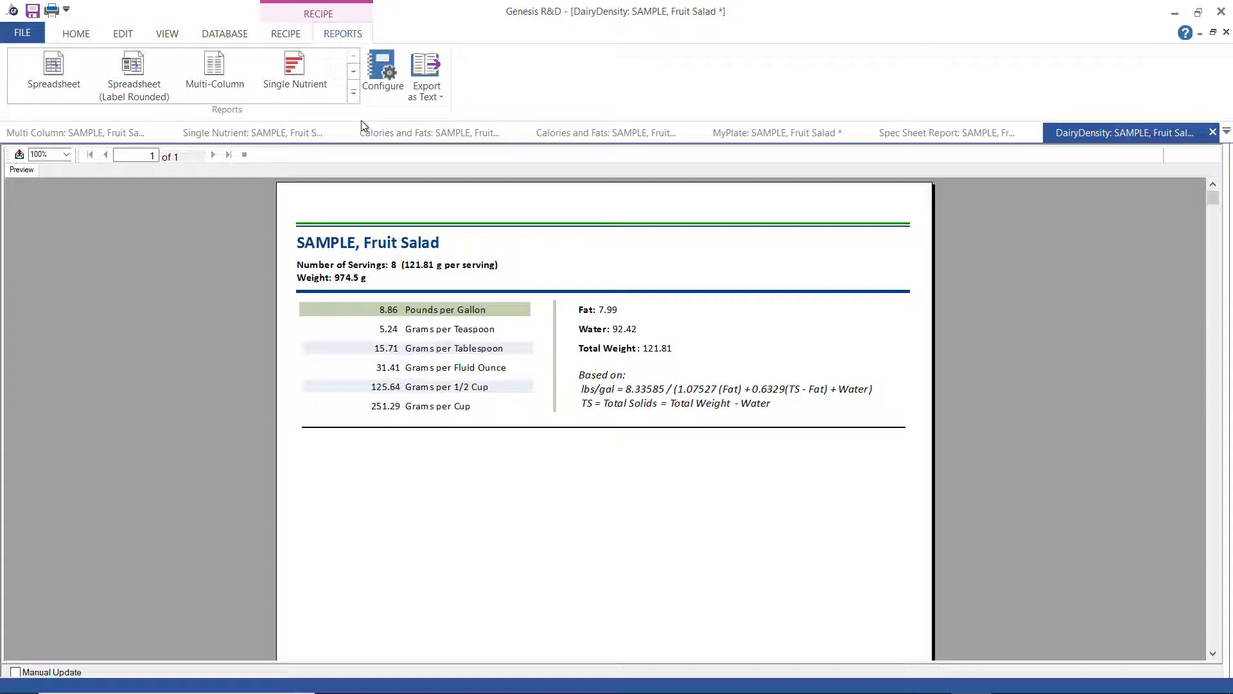
click(353, 93)
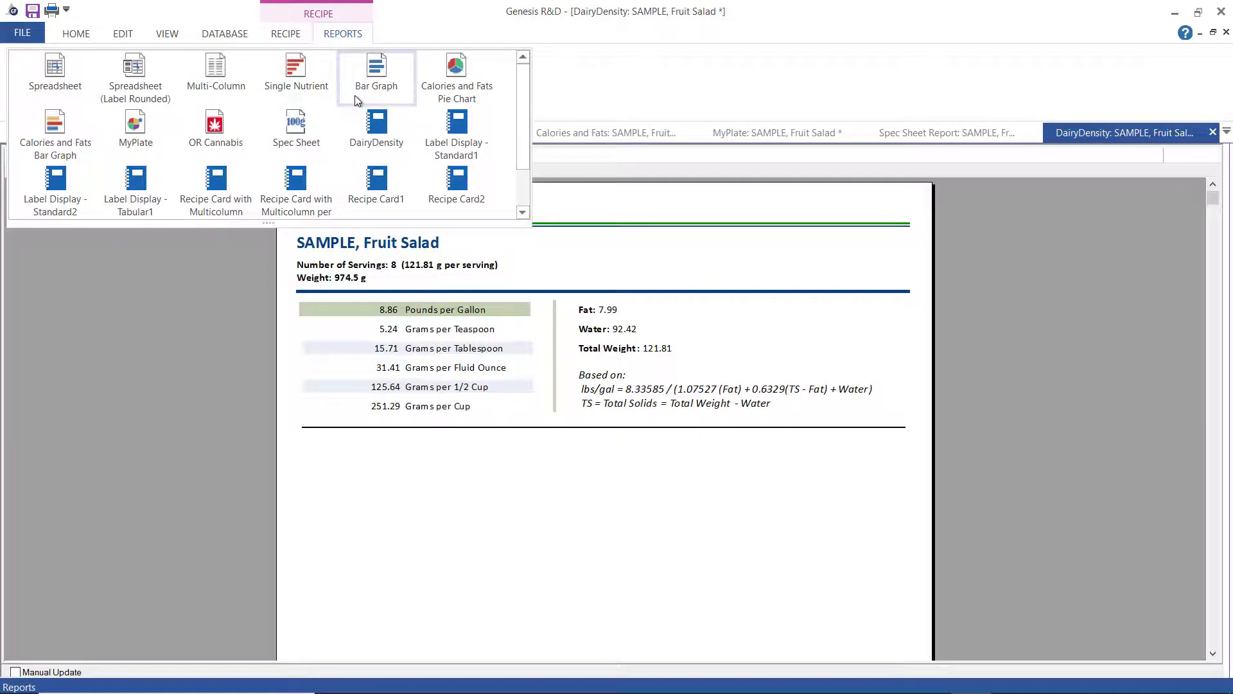
Step: Open the Fruit Salad's Label Display - Standard1 nutrition label and review it down to the allergens
click(456, 117)
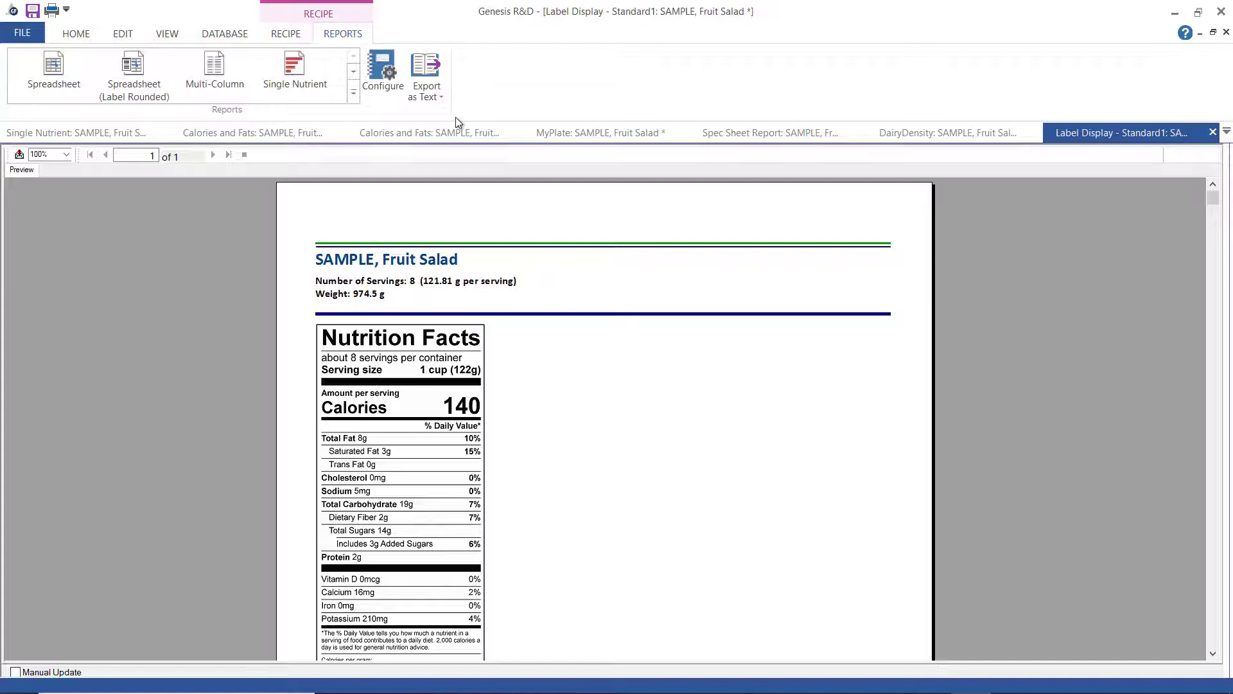
click(1213, 389)
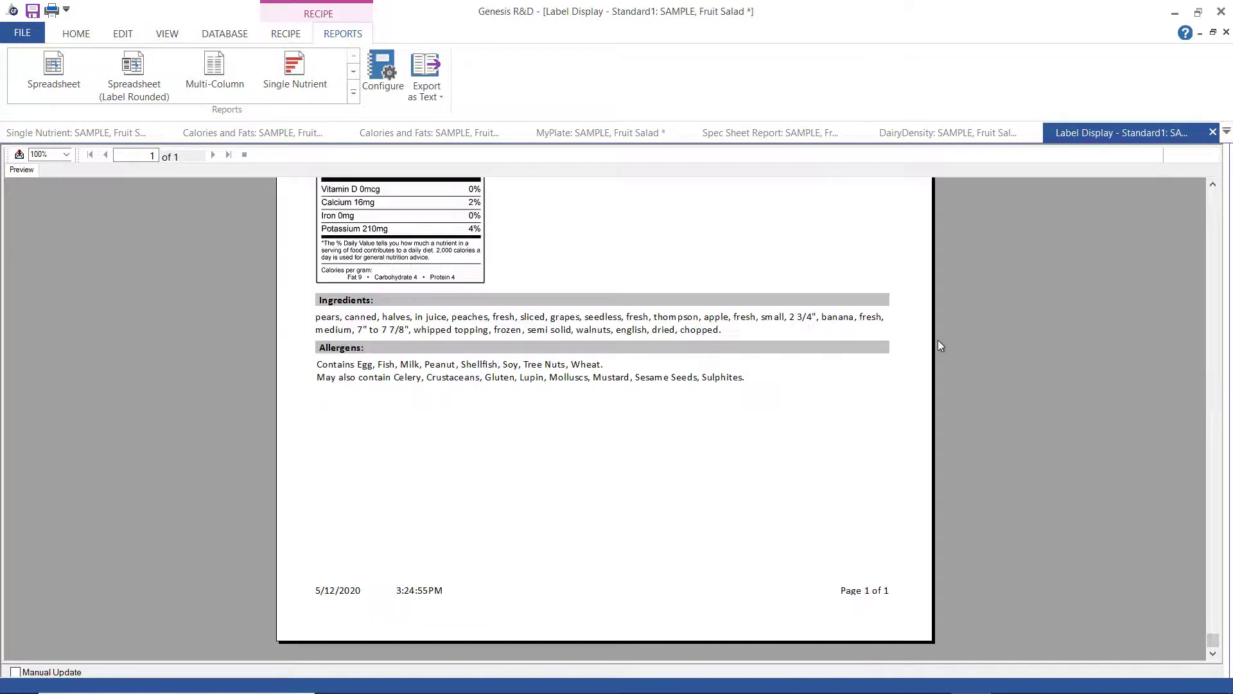
click(353, 95)
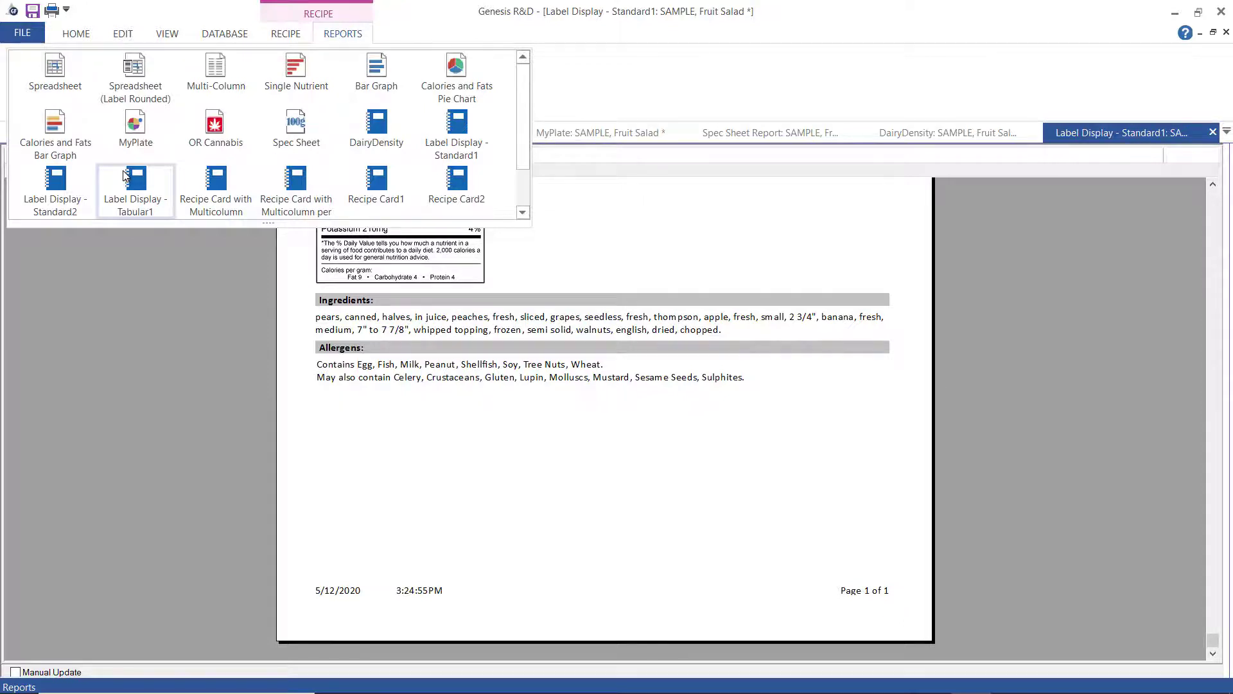
Step: View the Fruit Salad's Recipe Card with Multicolumn report, then choose the ProteinQuality report
click(220, 188)
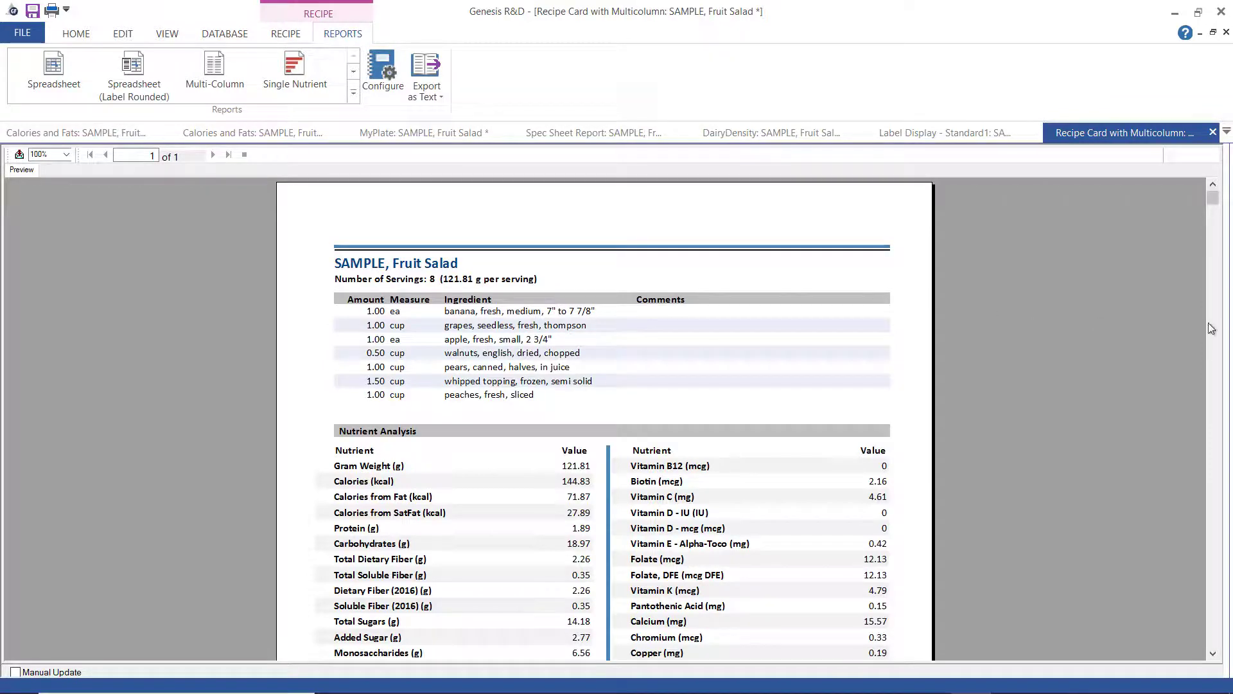
scroll(1209, 325, down, 5)
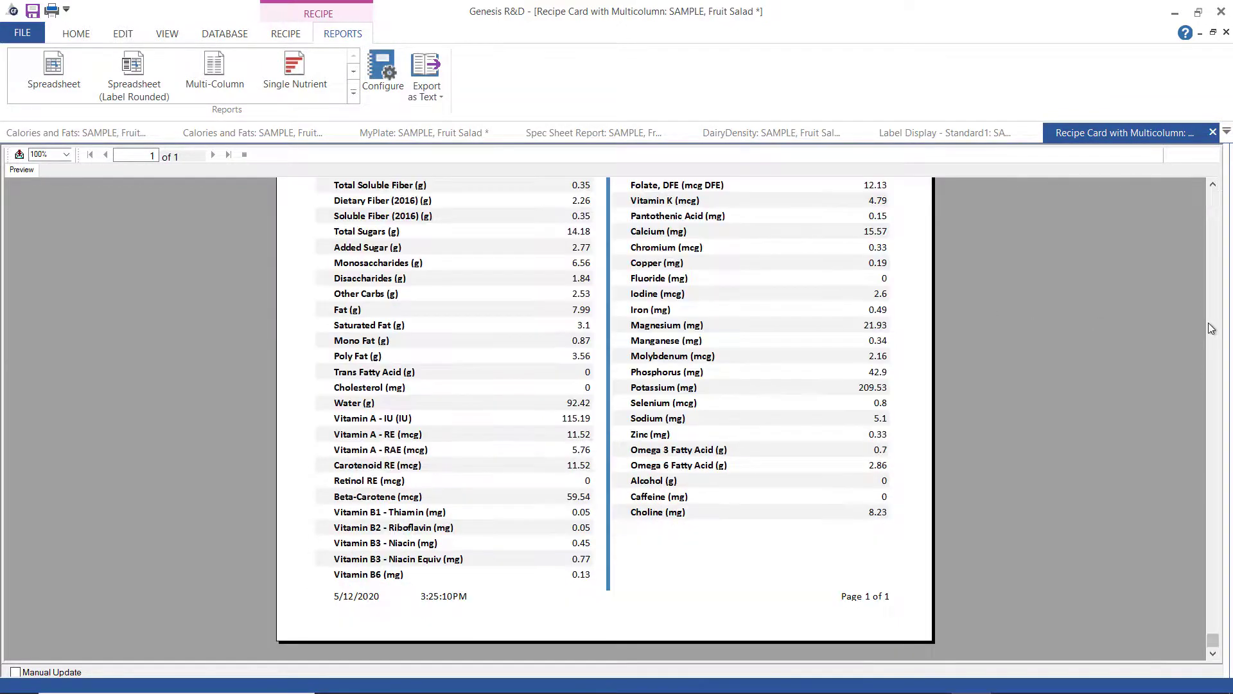
click(353, 93)
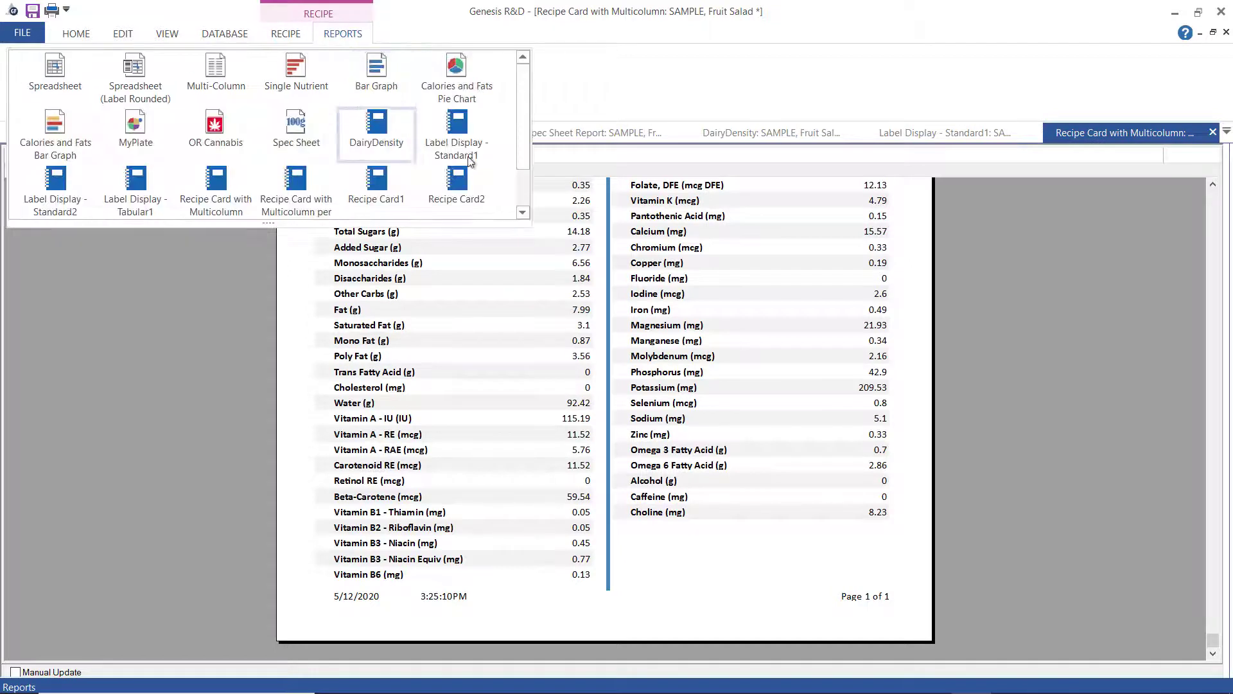
click(520, 204)
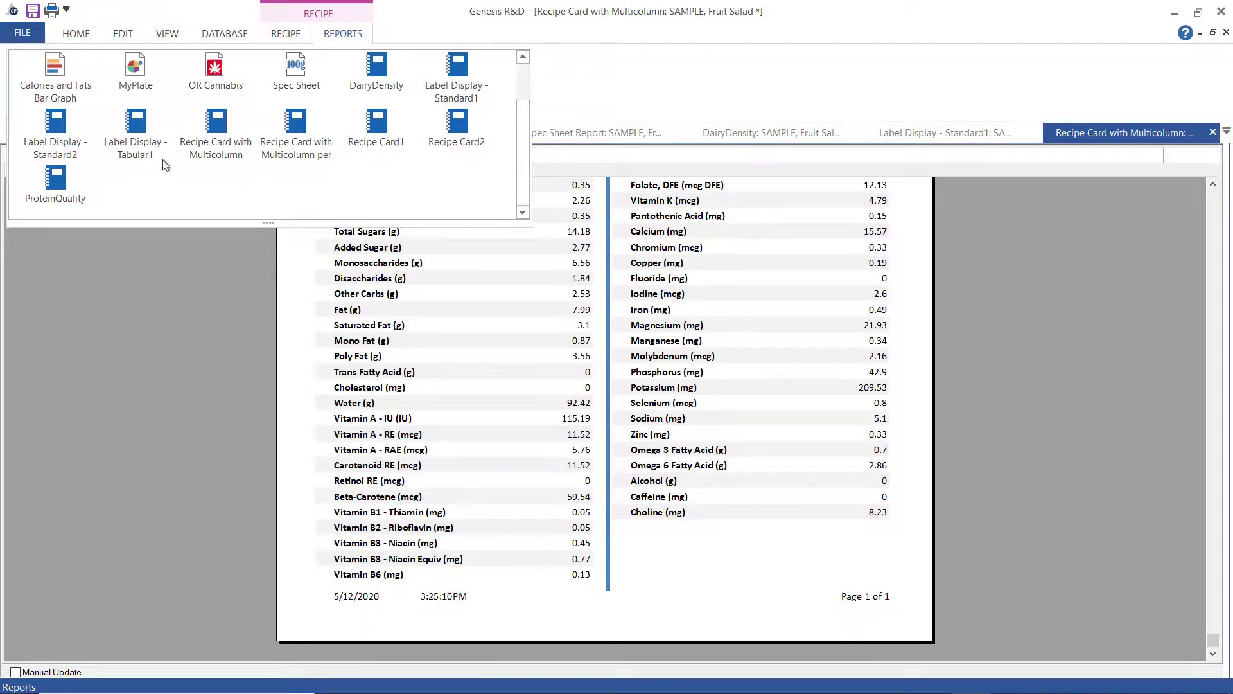
Step: Open the Fruit Salad ProteinQuality report tab and let its amino acid scores load
click(58, 184)
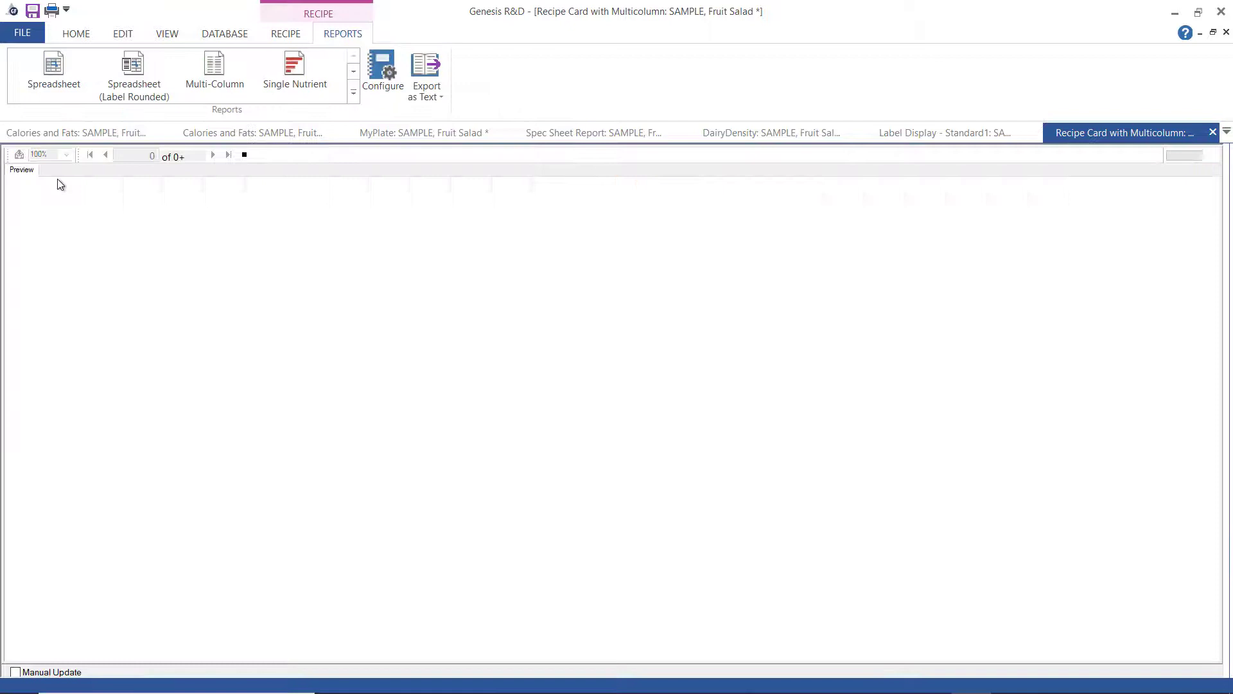